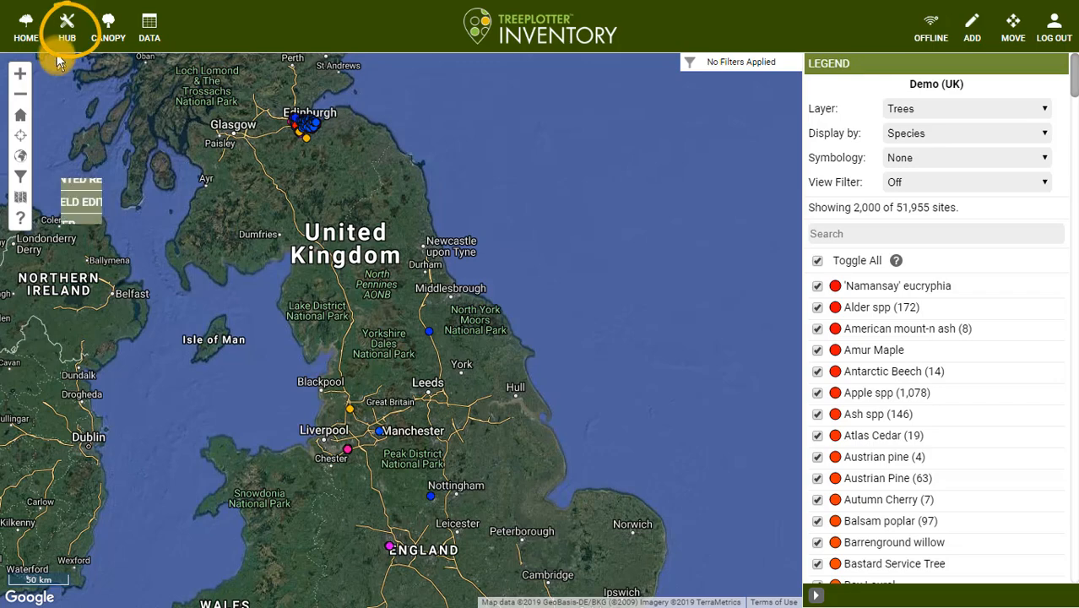
Step: Open the Data Field Editor from the hub's data tools
left_click(67, 27)
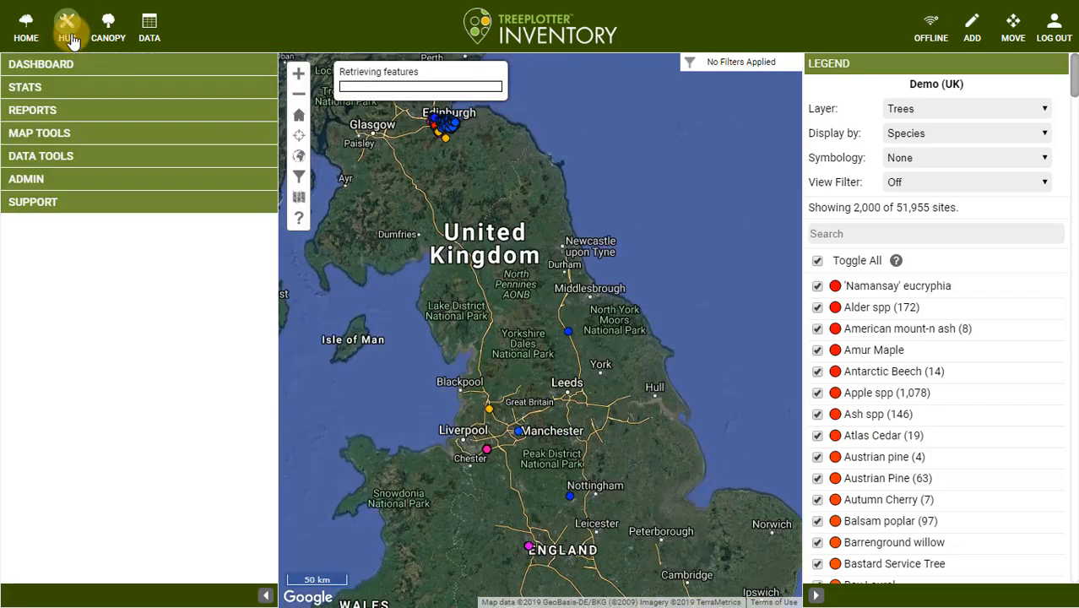
left_click(67, 160)
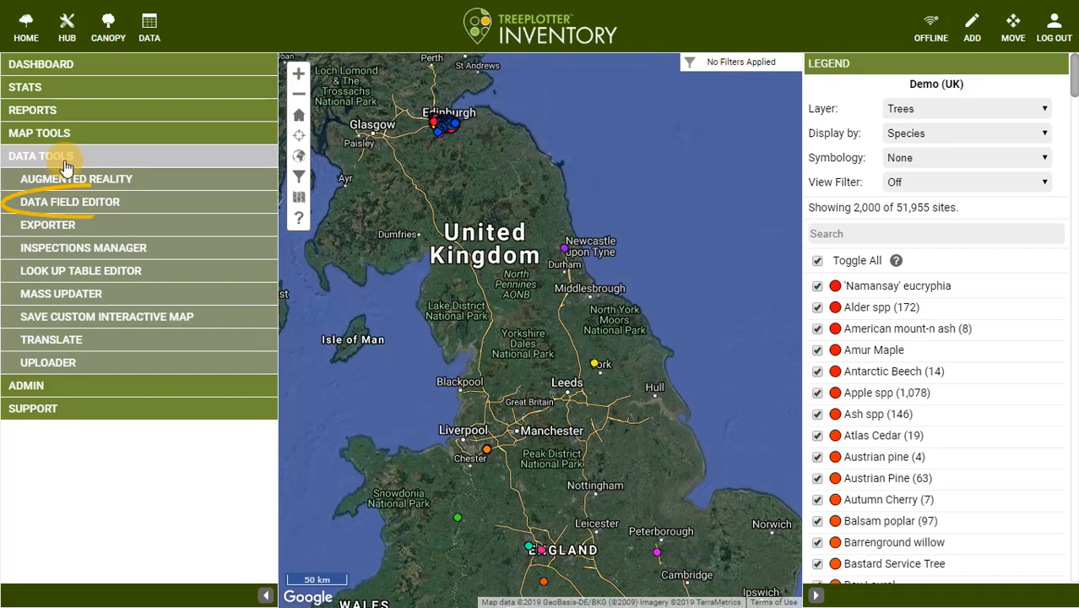
left_click(85, 205)
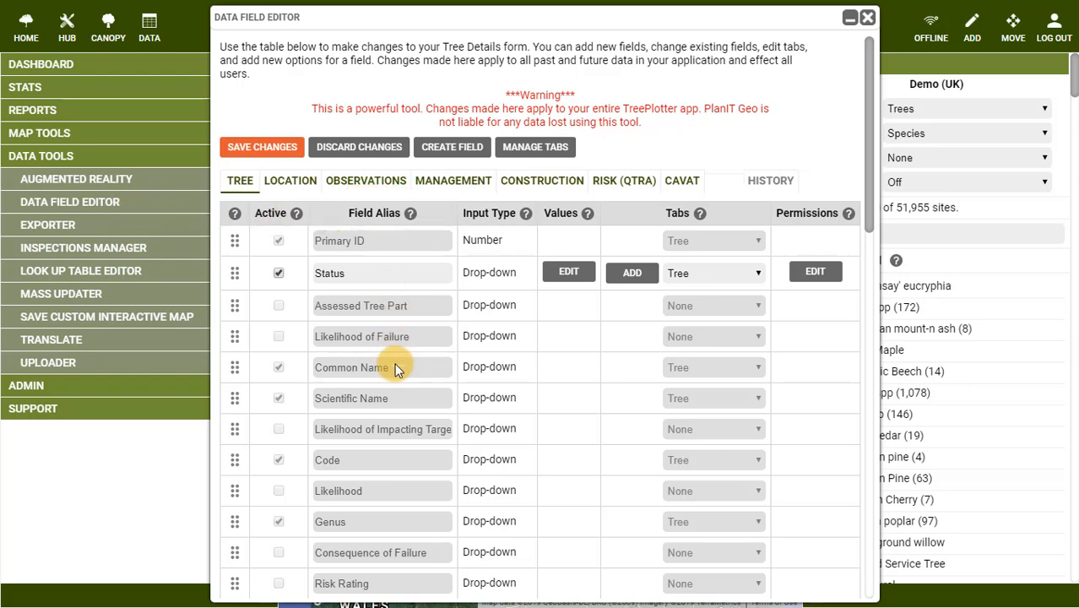
Step: Rename the Condition field's alias to "Condition (overall)" and review its list of values and default options
scroll(396, 370, "down", 3)
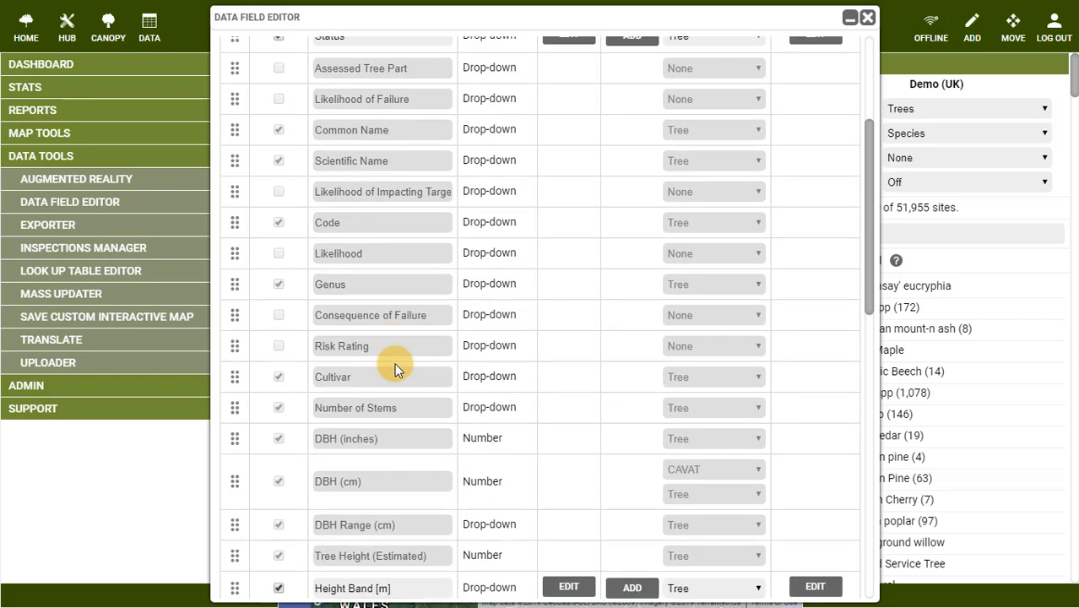
scroll(395, 362, "down", 6)
left_click(380, 348)
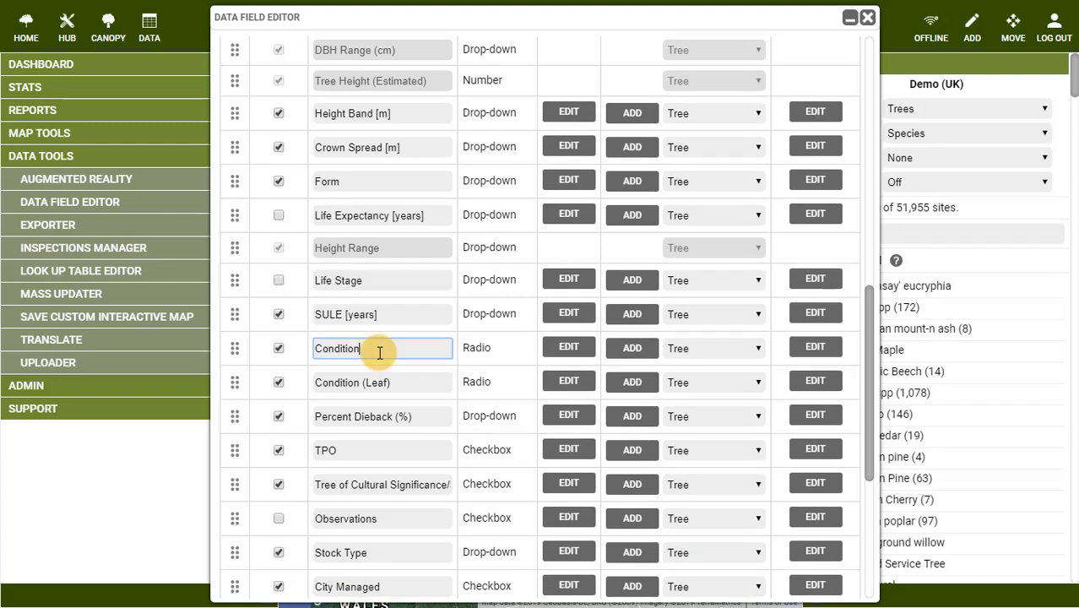
type("(overall)")
key("Tab")
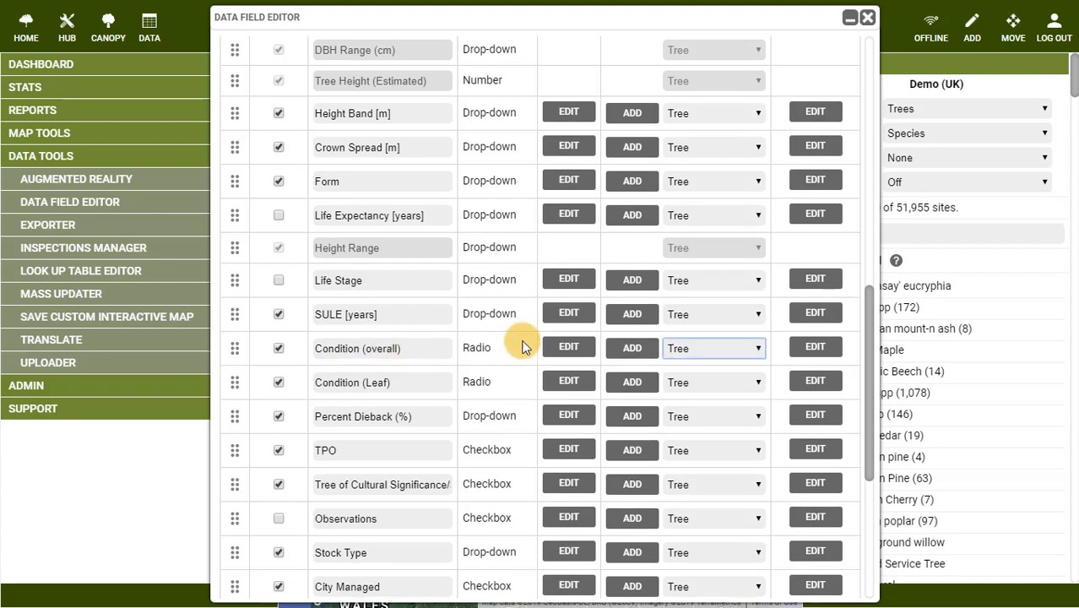
left_click(570, 347)
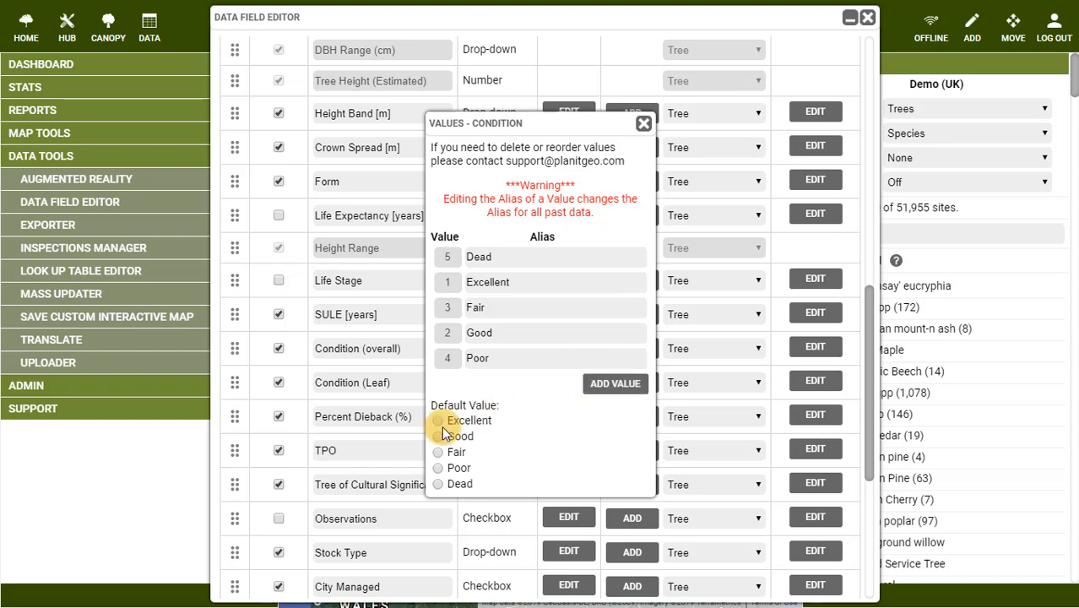
left_click(644, 123)
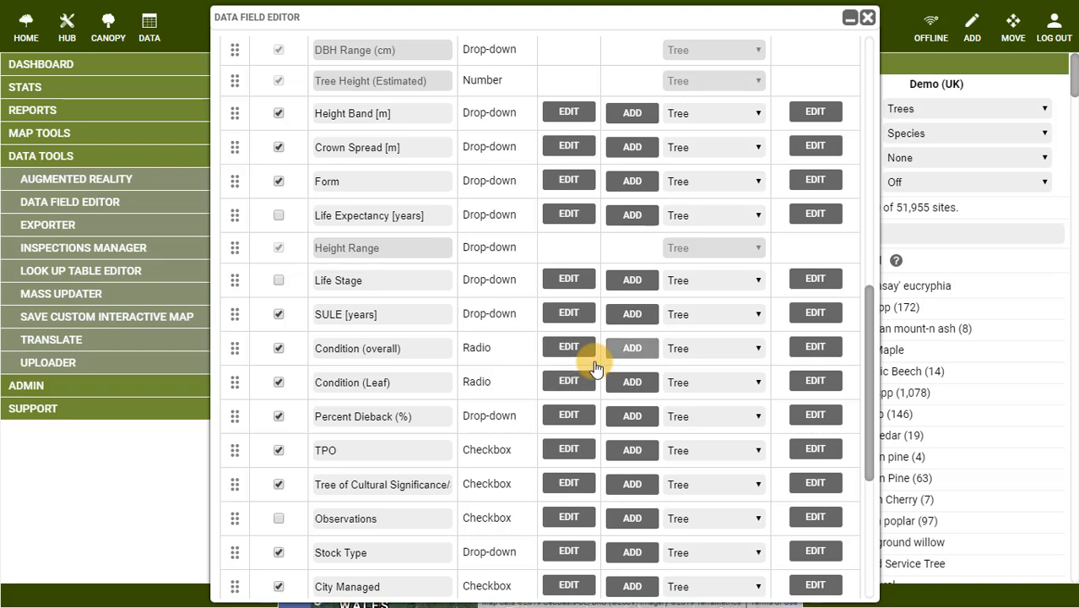
Step: Assign the Condition (overall) field to both the Tree and Location tabs, and review its role permissions
left_click(726, 348)
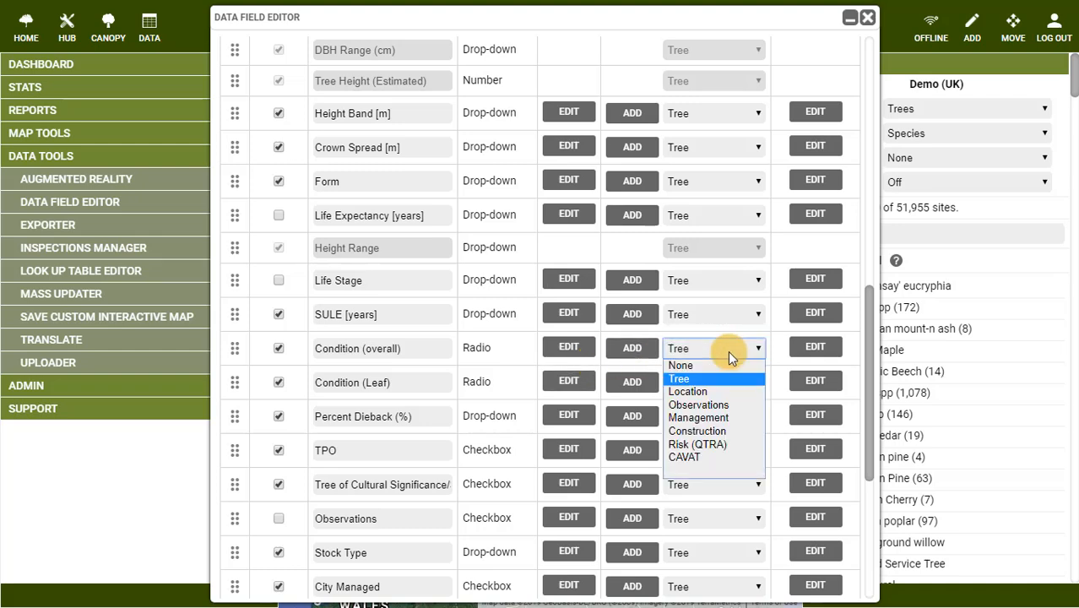
left_click(710, 391)
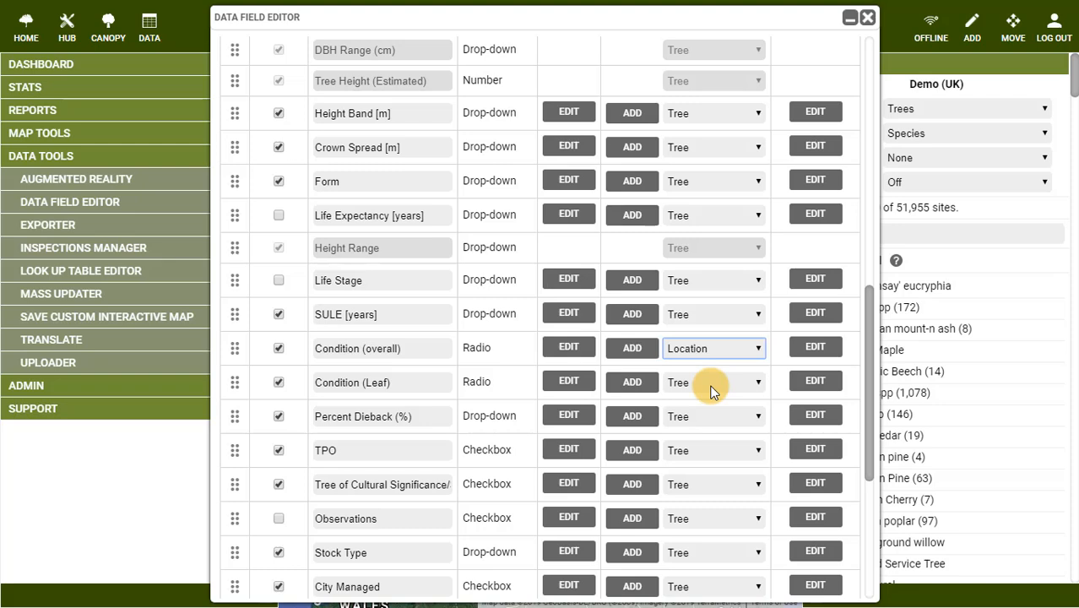
left_click(629, 349)
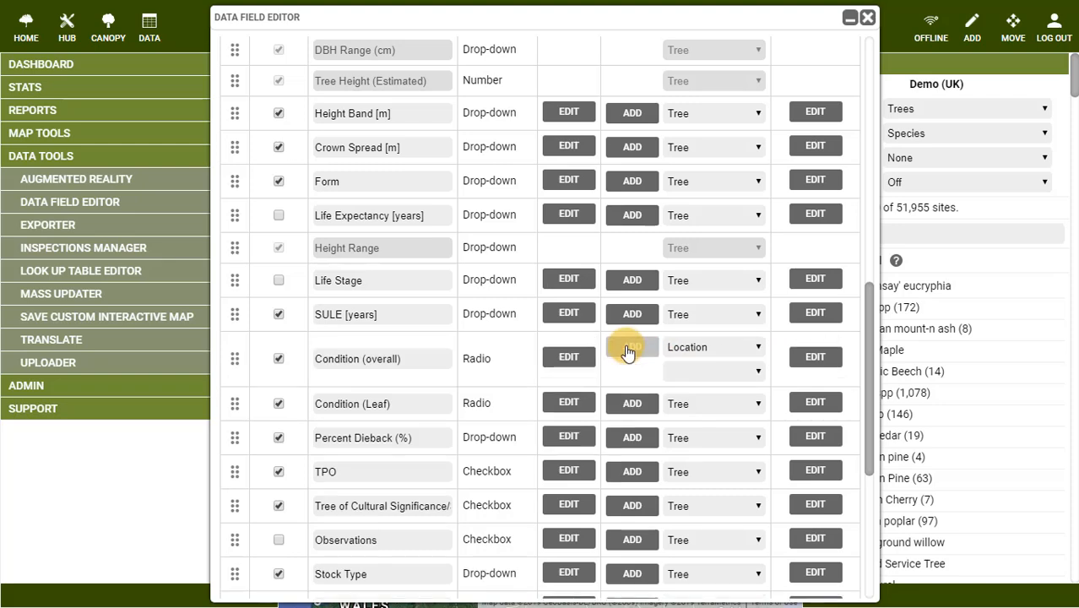
left_click(703, 372)
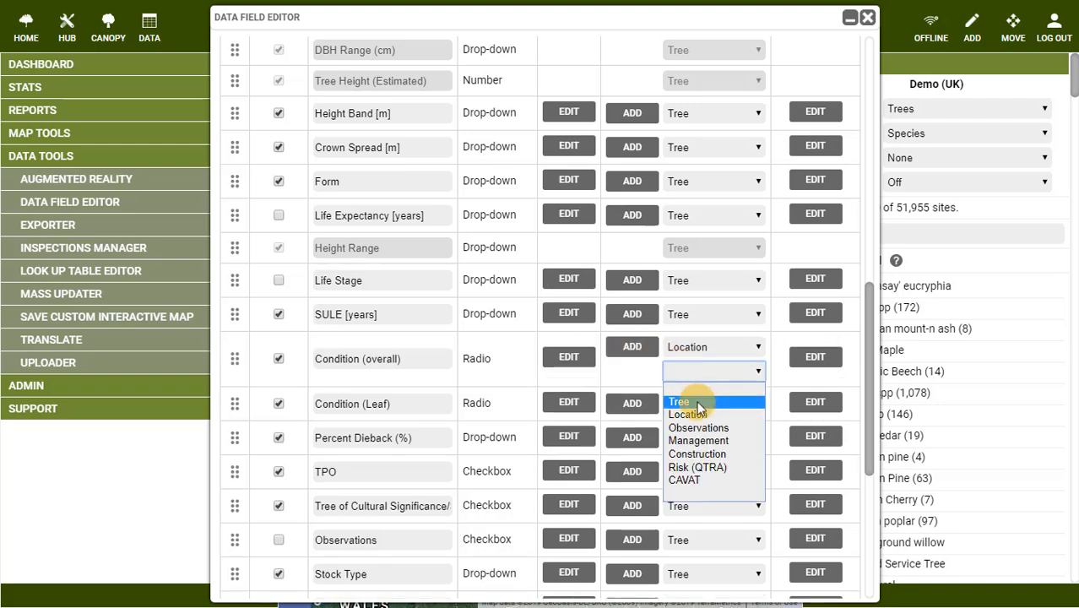
left_click(698, 404)
left_click(712, 349)
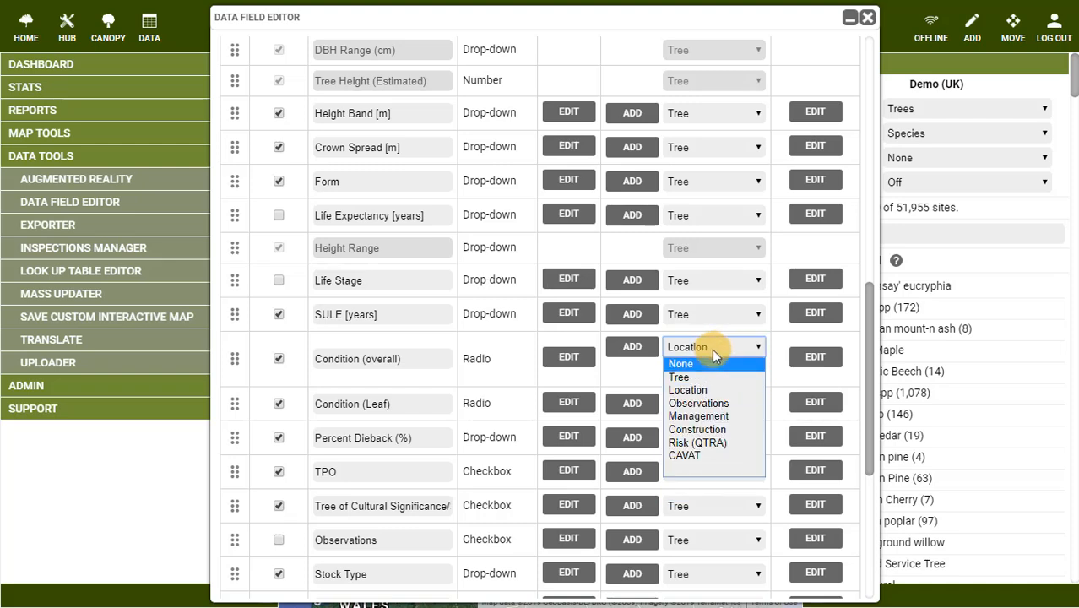
left_click(706, 375)
left_click(705, 372)
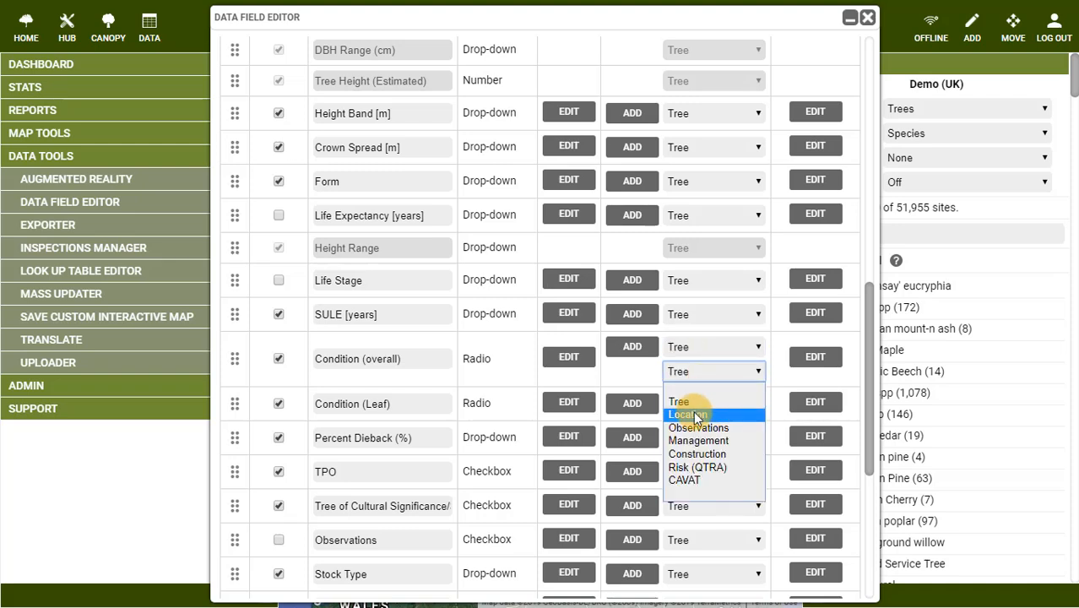
left_click(688, 414)
left_click(811, 358)
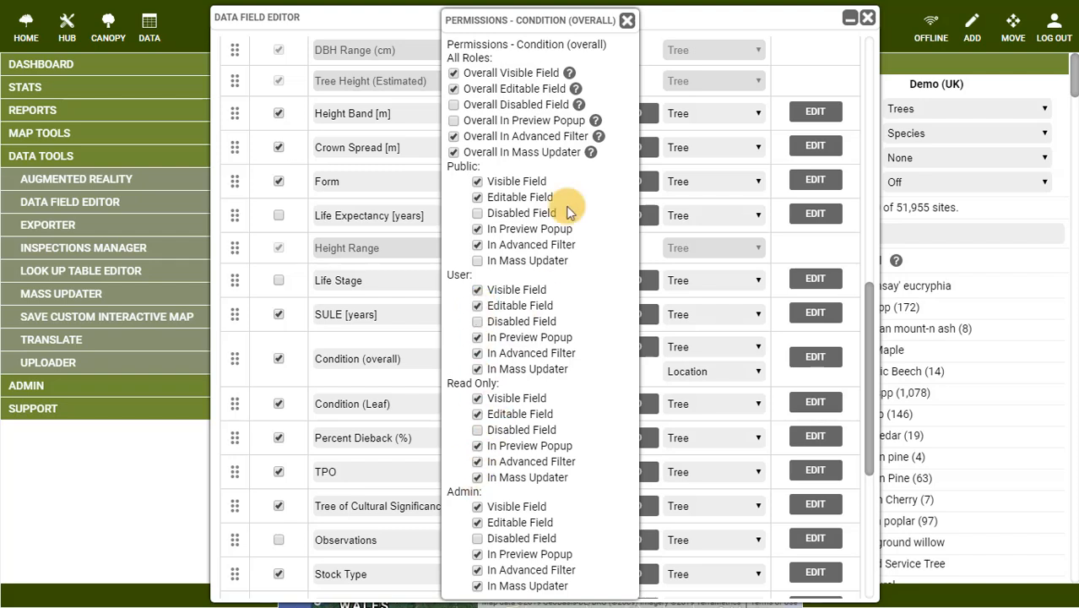
left_click(628, 20)
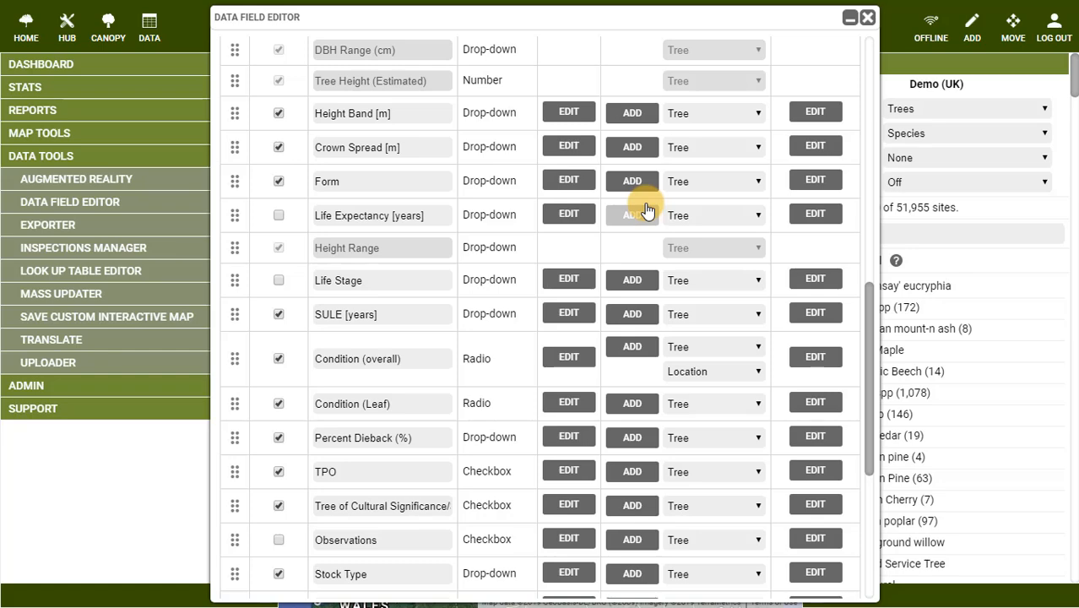
Step: Save the changes made to the data fields and confirm the save
scroll(536, 314, "up", 9)
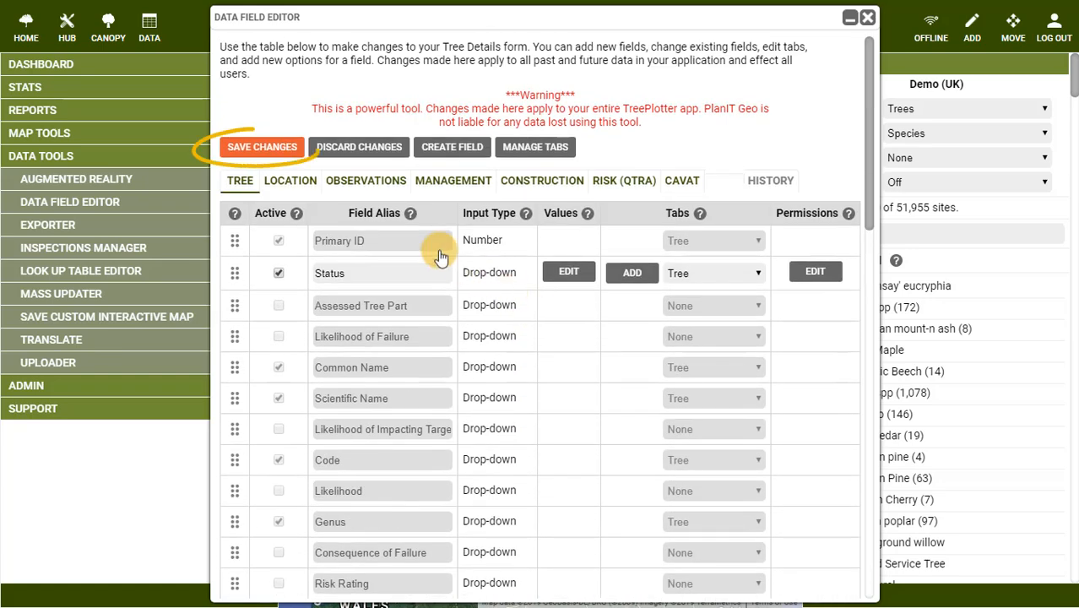
left_click(262, 147)
left_click(497, 335)
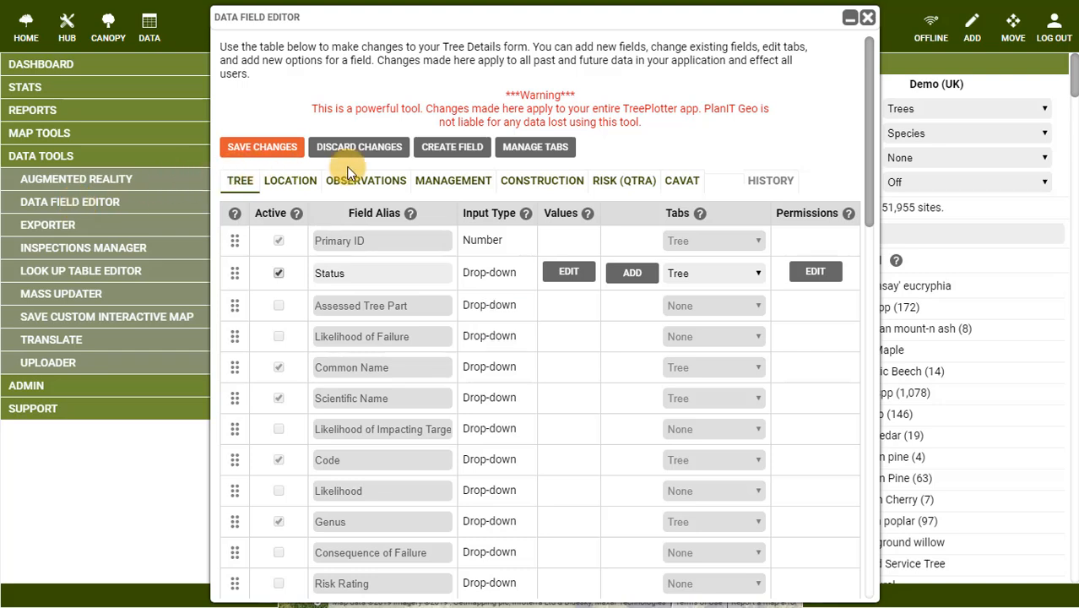
Step: Create a new field with the Drop-down input type and name it "Tree Age"
left_click(454, 150)
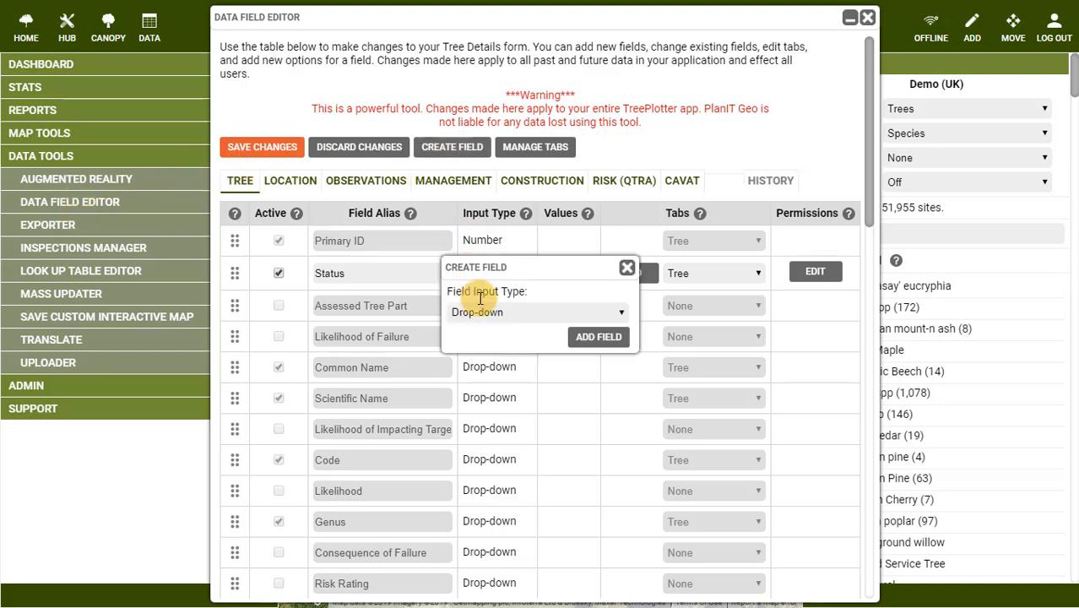
left_click(501, 314)
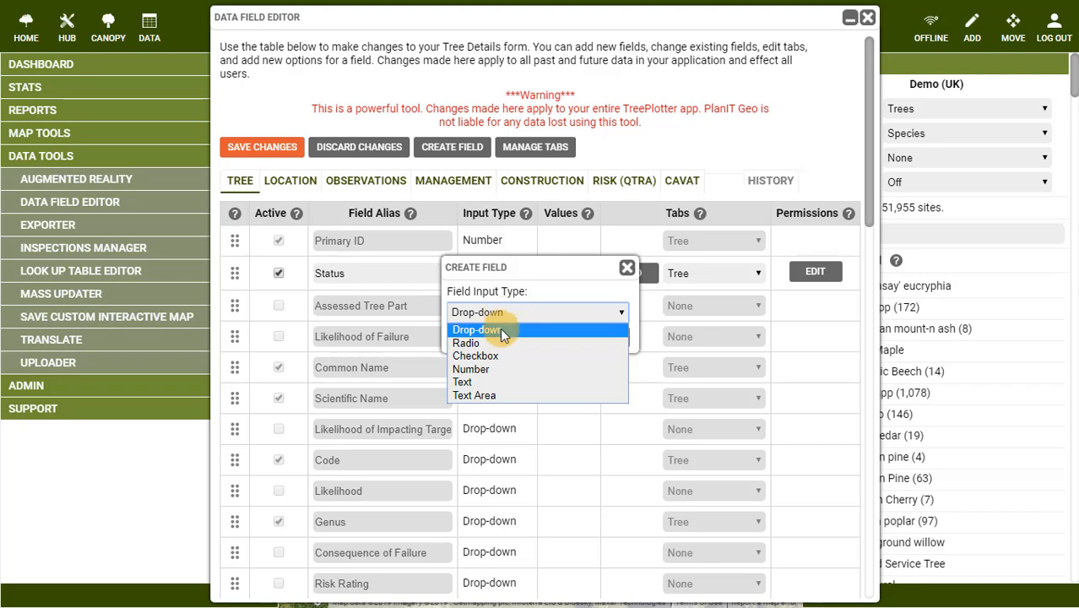
left_click(500, 329)
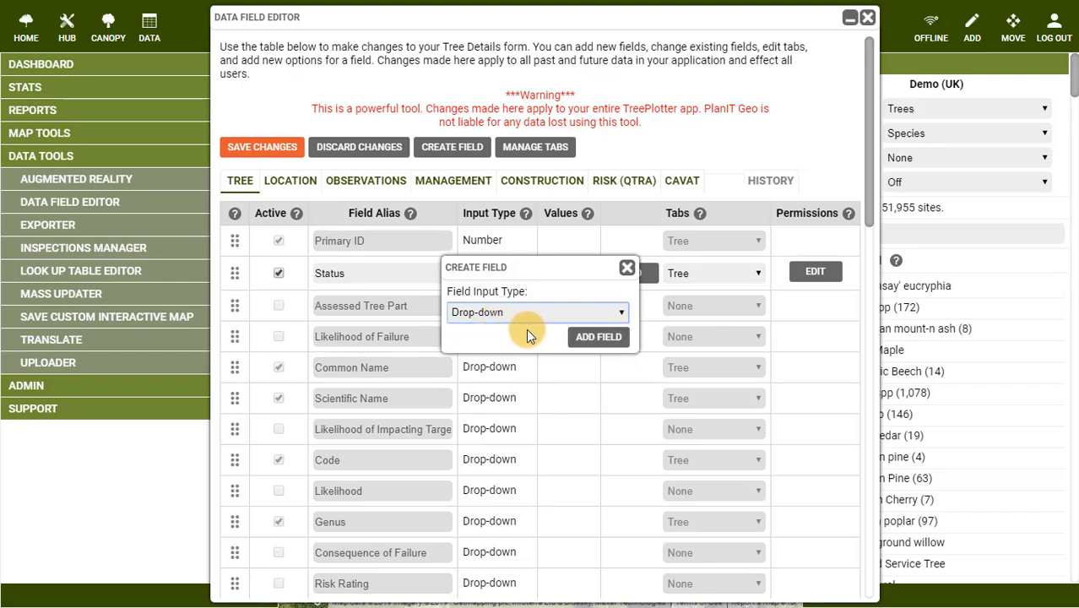
left_click(598, 337)
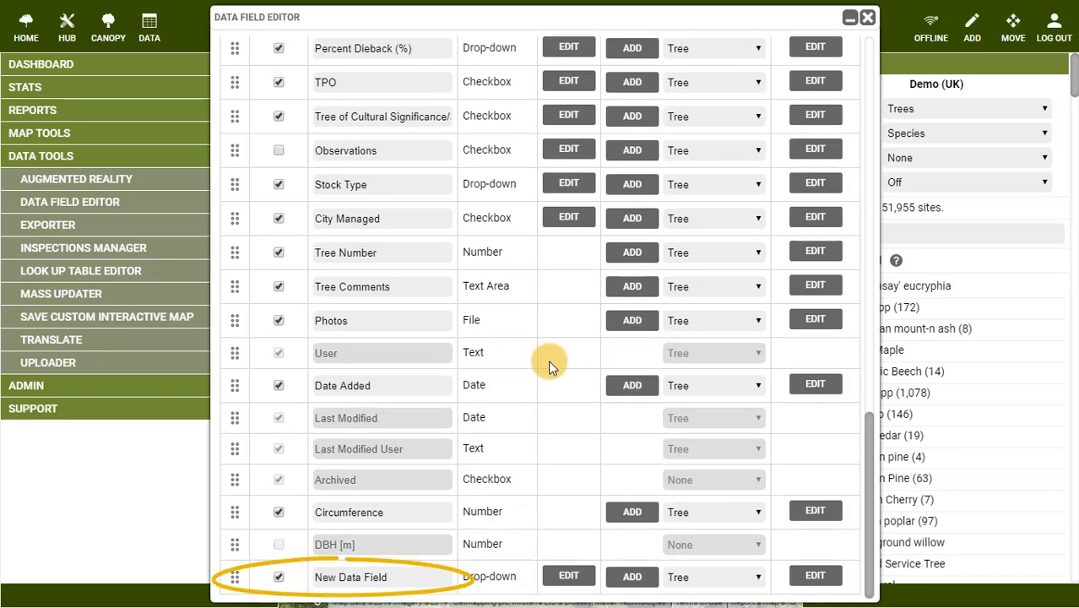
triple_click(404, 583)
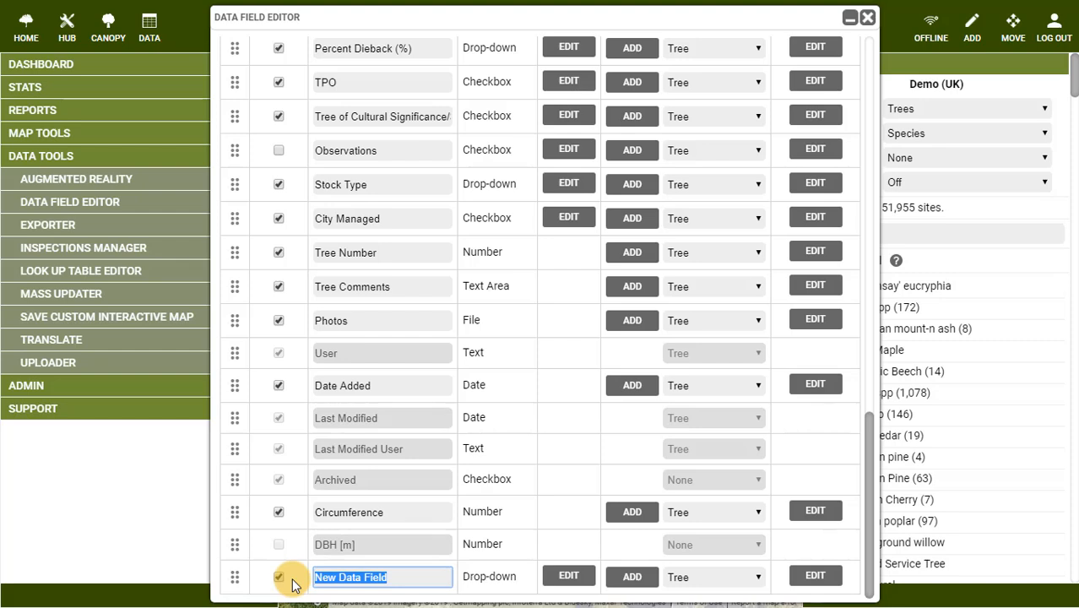
type("Tree Age")
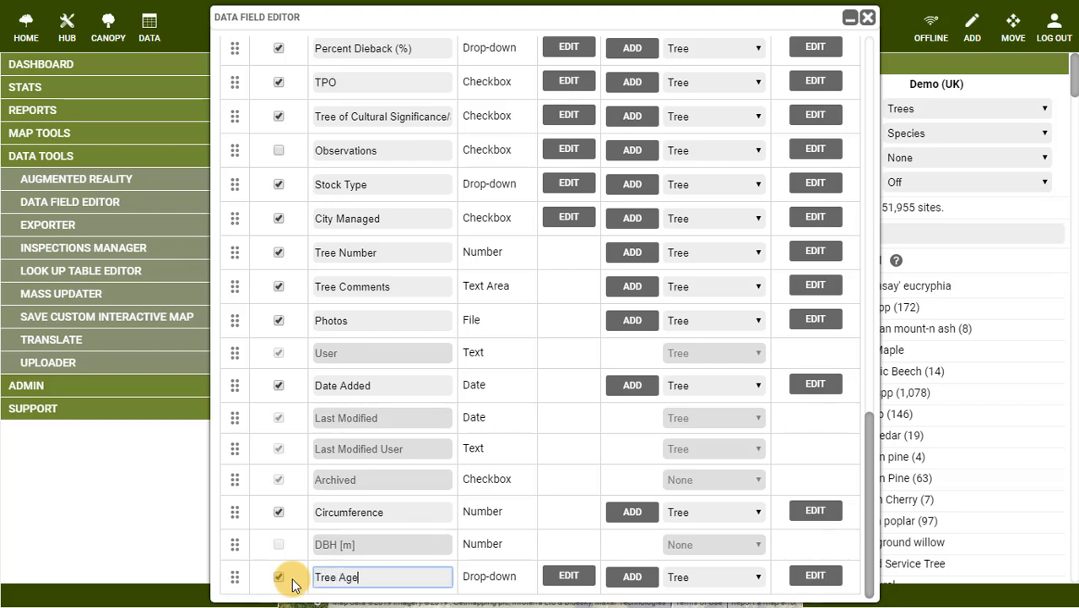
Step: Add the values Established, Mature, Semi Mature and Young to the Tree Age field
left_click(569, 576)
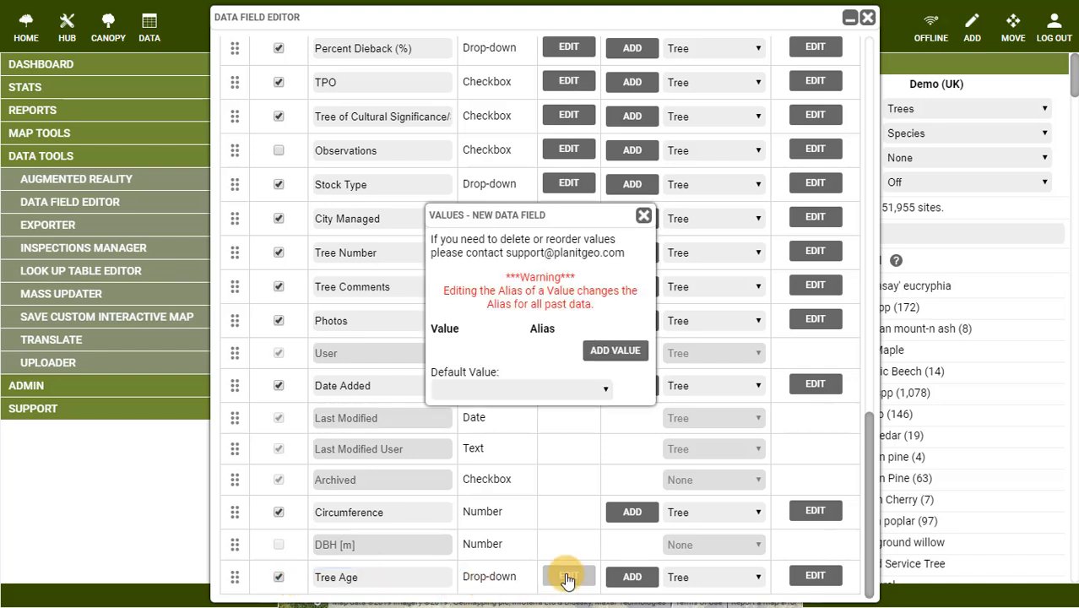
left_click(484, 350)
type("Est")
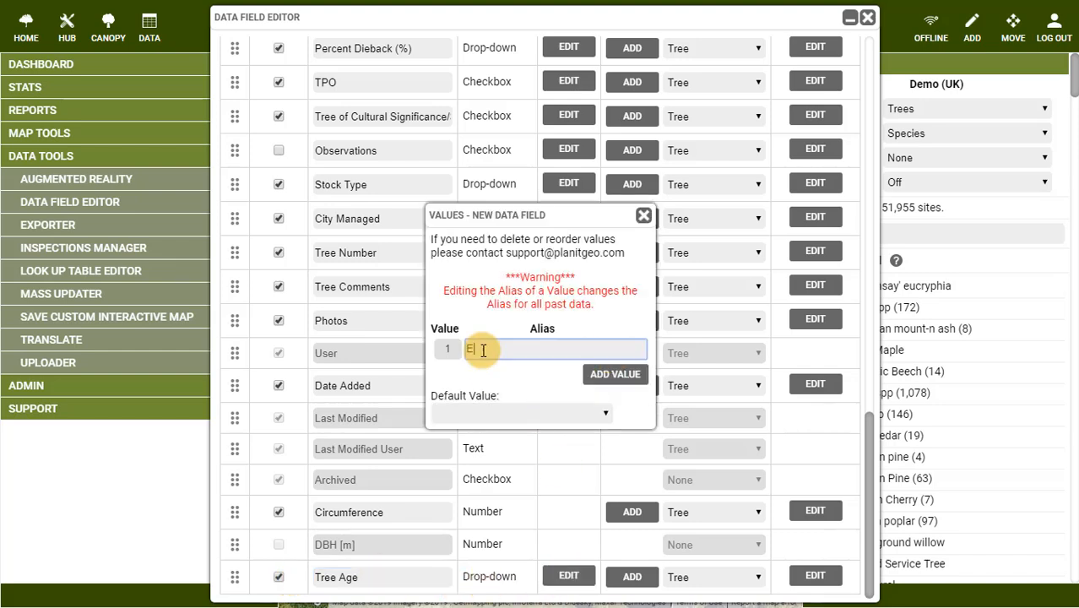
type("ablished")
key("Return")
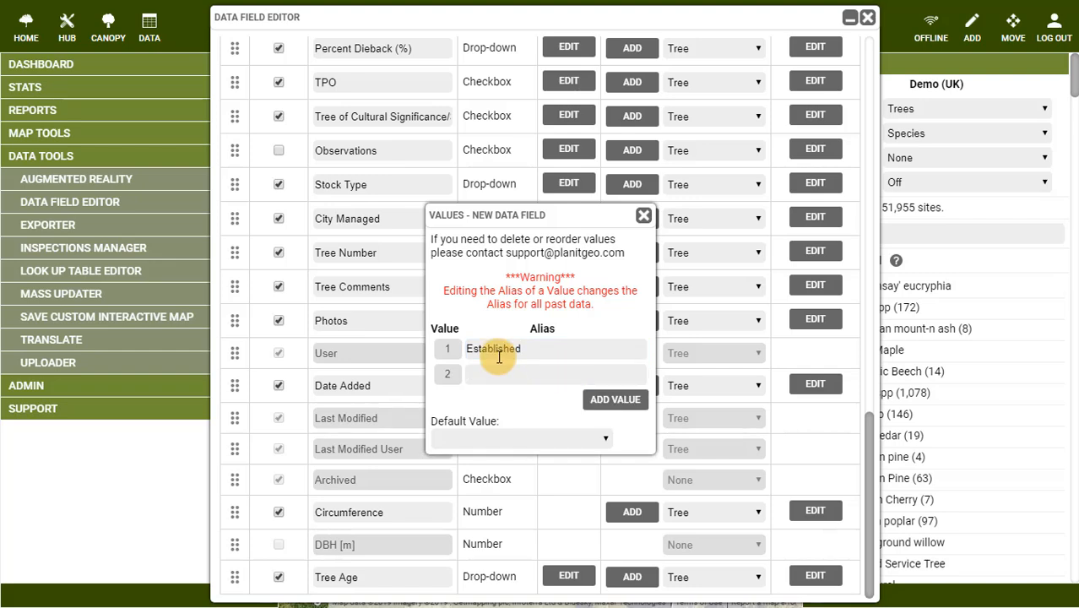
type("mature")
key("BackSpace")
key("BackSpace")
key("BackSpace")
key("BackSpace")
key("BackSpace")
key("BackSpace")
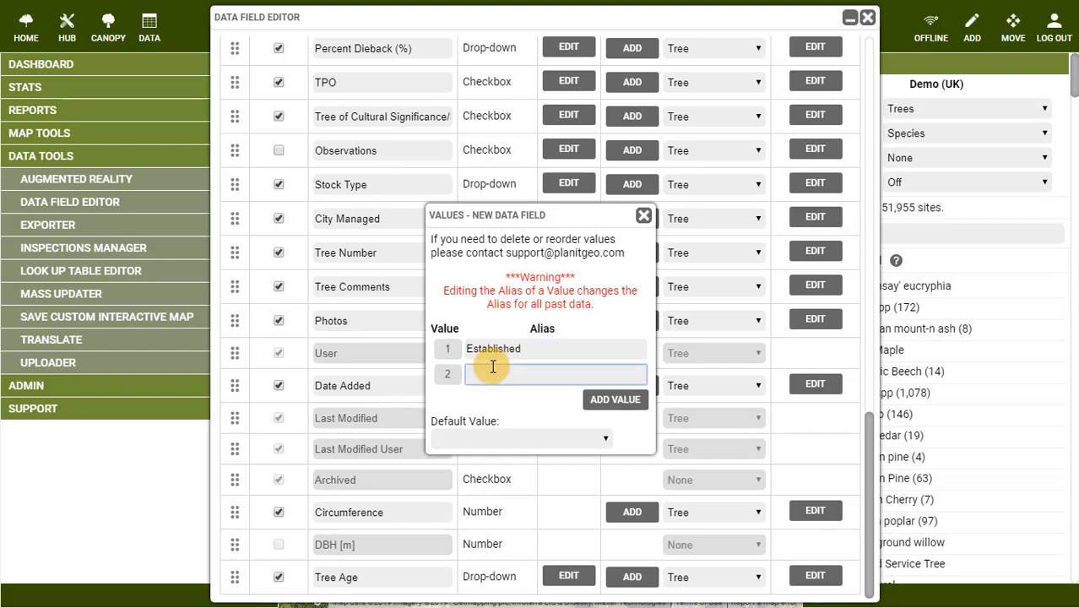
type("Mature")
left_click(601, 399)
type("Sem")
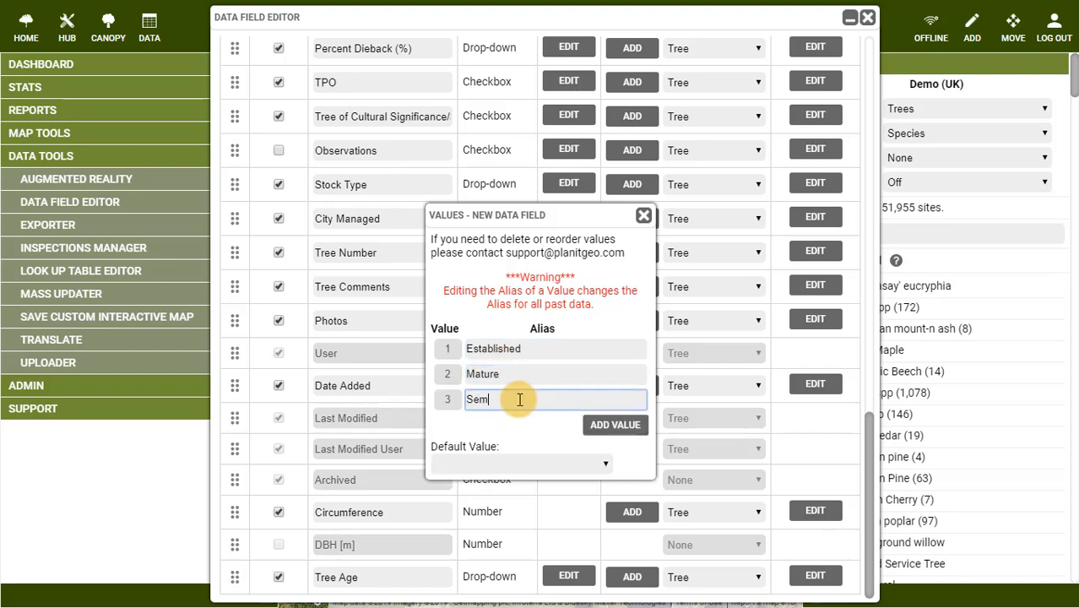
type("i Mature")
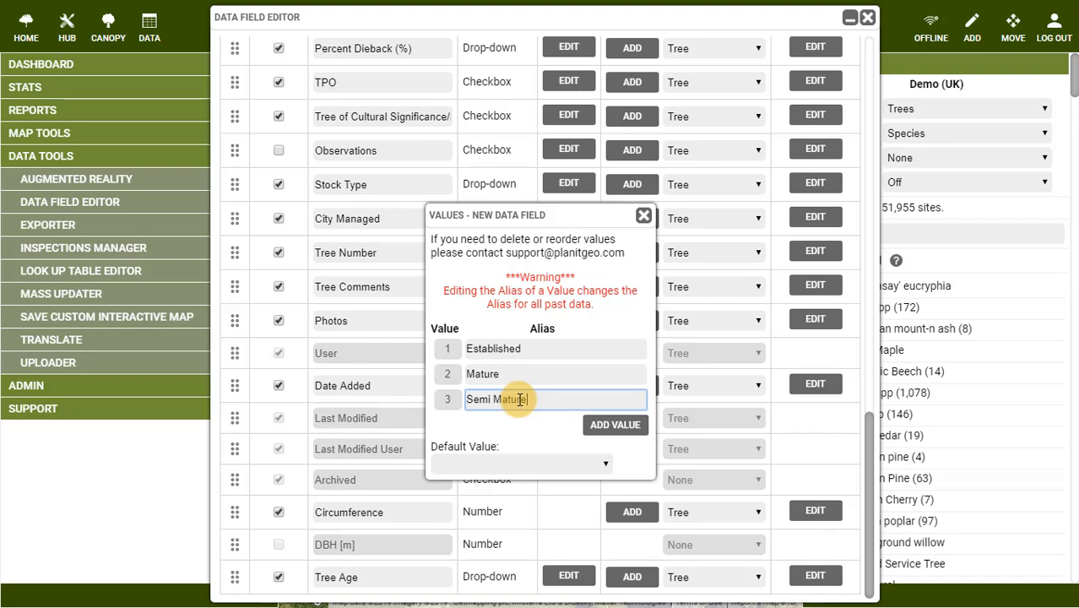
left_click(596, 425)
type("Young")
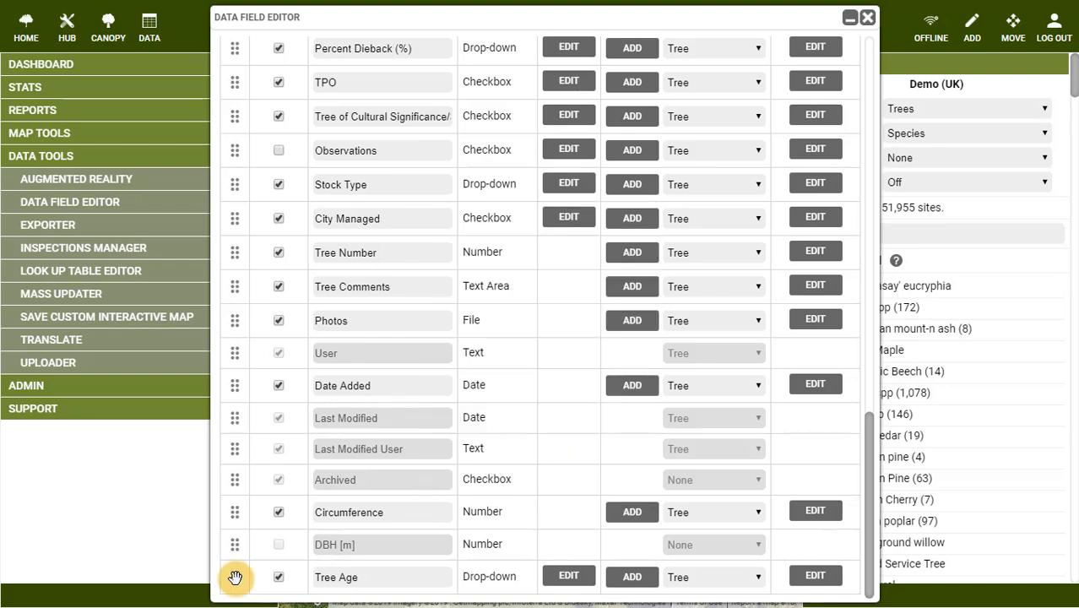
Step: Move the Tree Age field up the field order, placing it between Life Stage and SULE [years]
left_click_drag(234, 577, 230, 194)
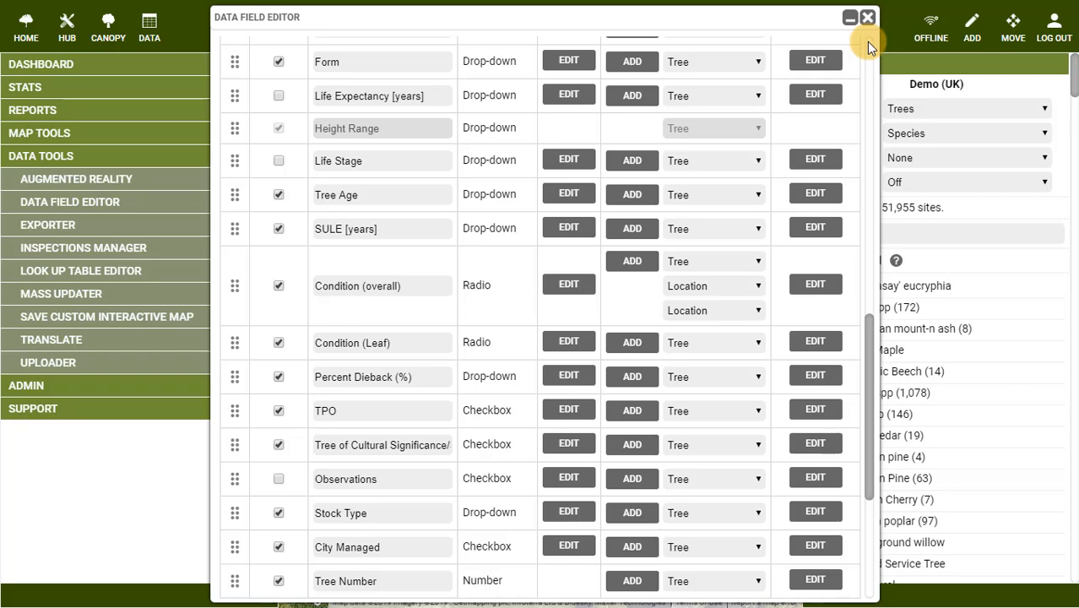
scroll(868, 44, "up", 15)
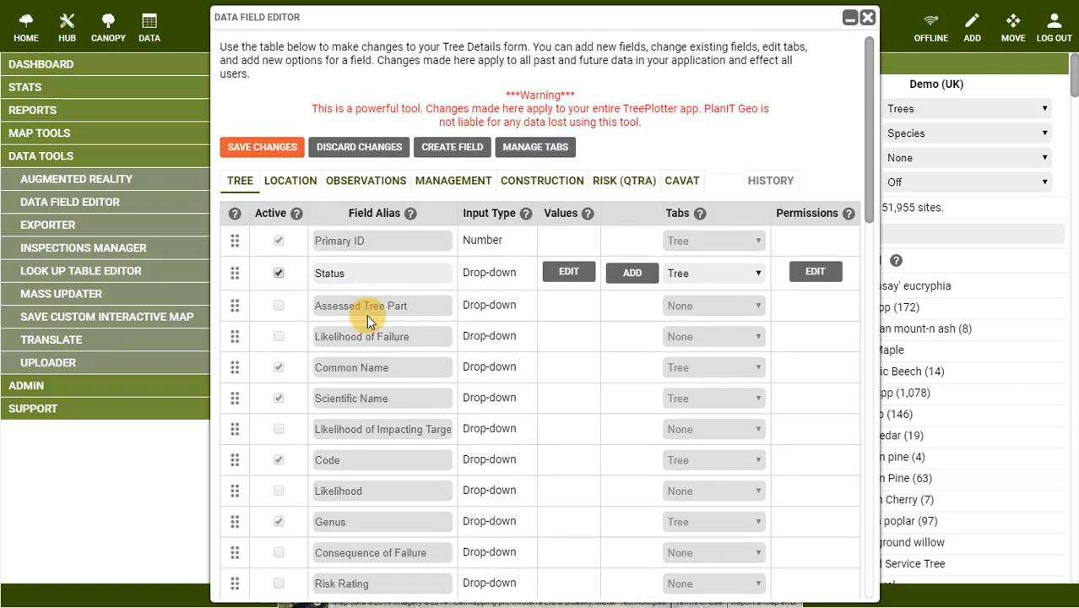
scroll(367, 315, "down", 1)
scroll(367, 317, "down", 6)
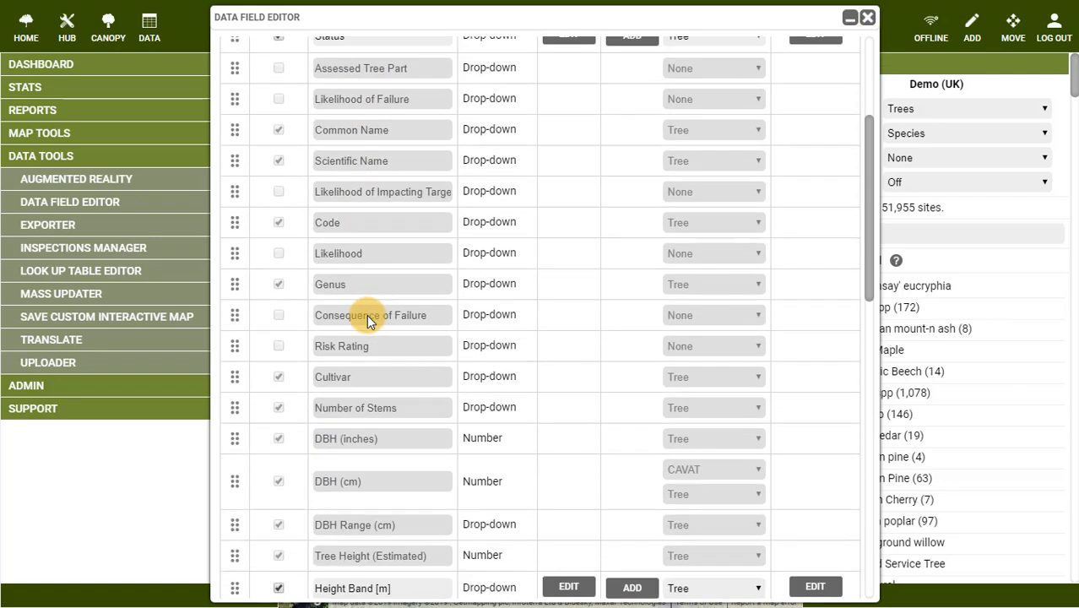
scroll(368, 321, "down", 1)
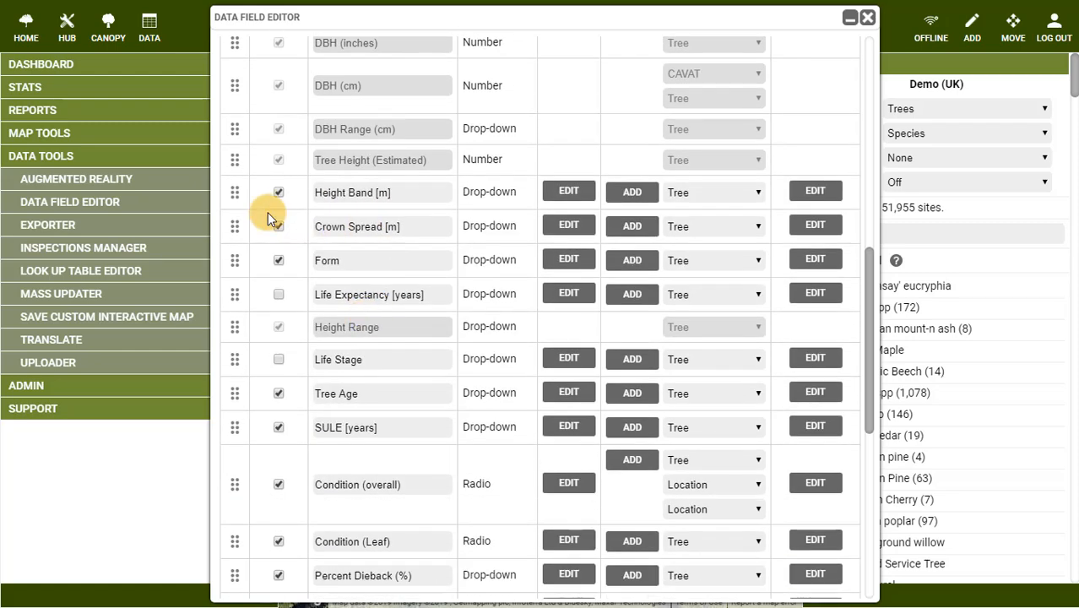
Step: Deactivate the Form and Height Band [m] fields in the Tree tab's field list
left_click(280, 260)
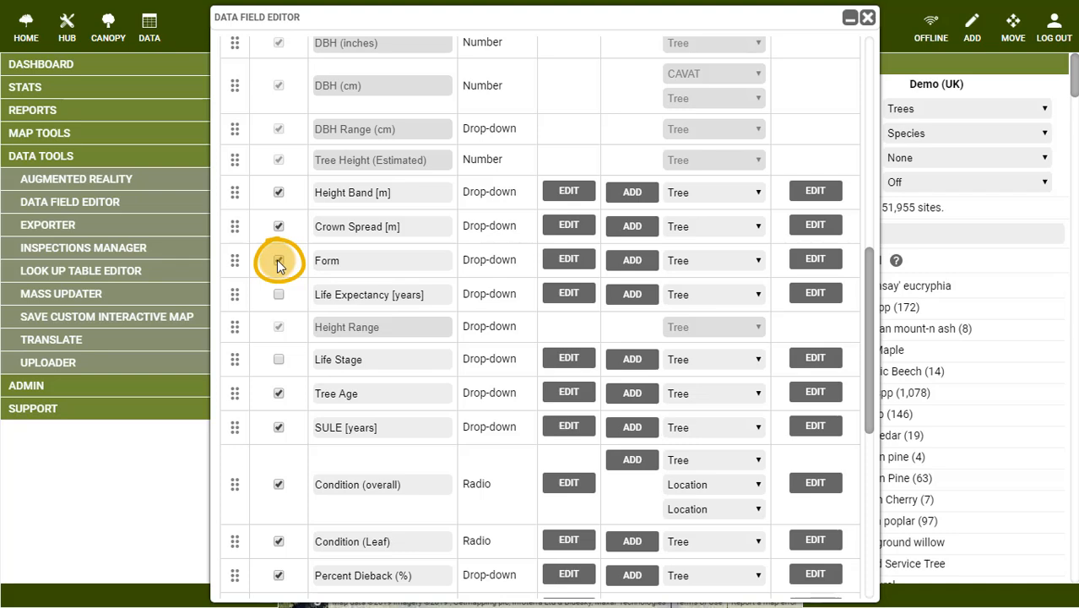
left_click(279, 192)
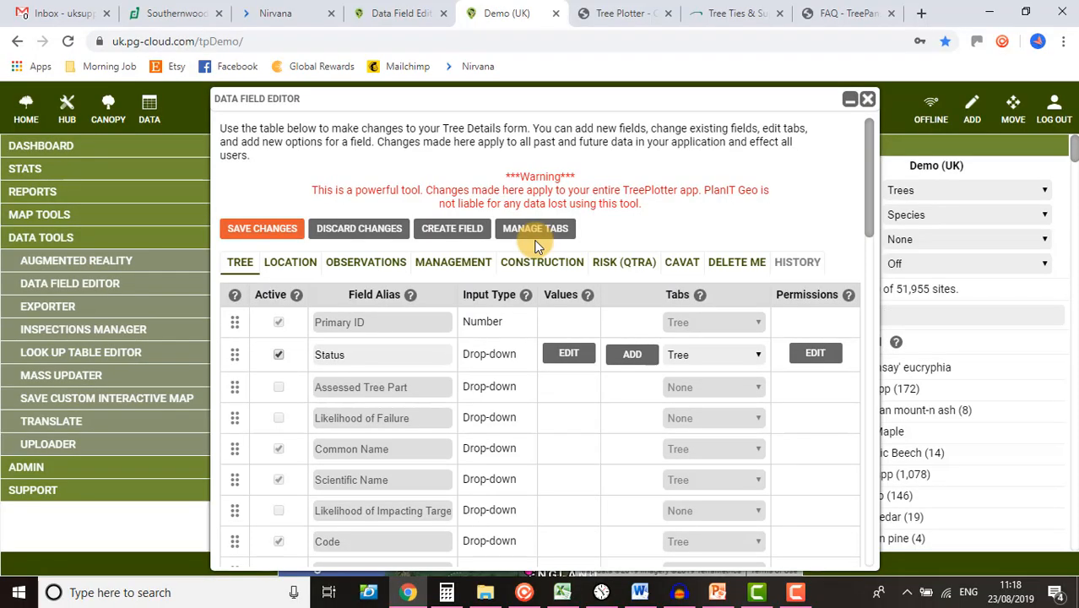
Step: Clear the name of the DELETE ME tab and add a new tab named "Support & Protection"
left_click(536, 237)
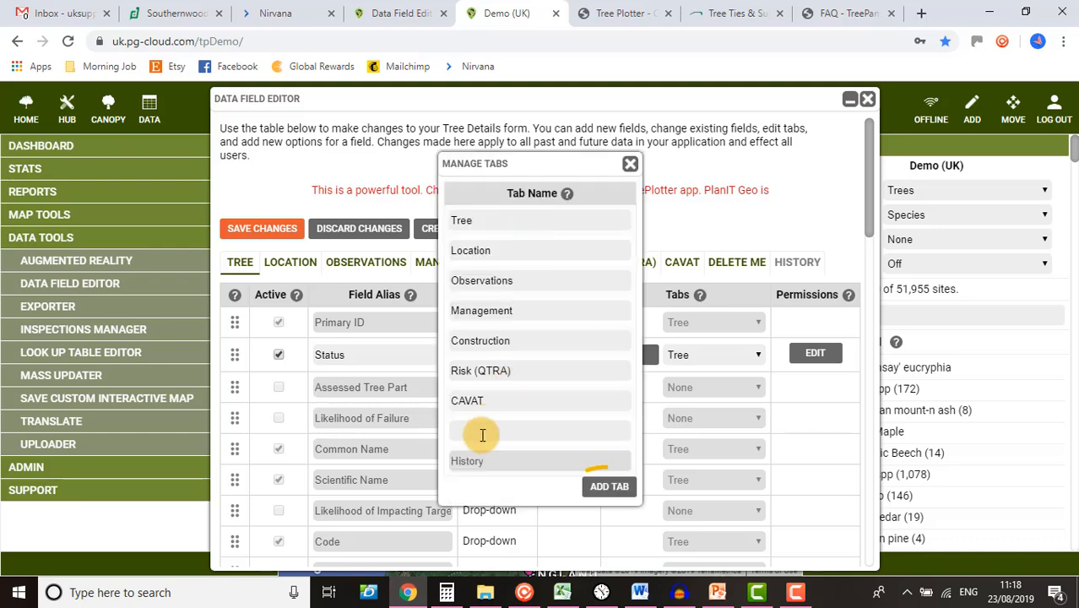
left_click(596, 485)
left_click(475, 495)
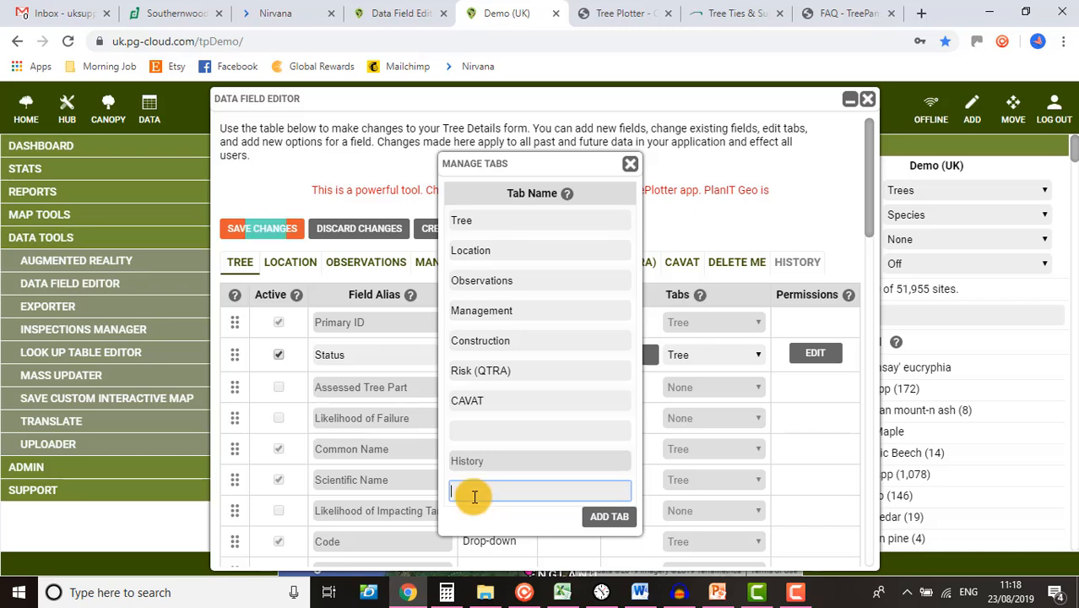
type("Support & Protection")
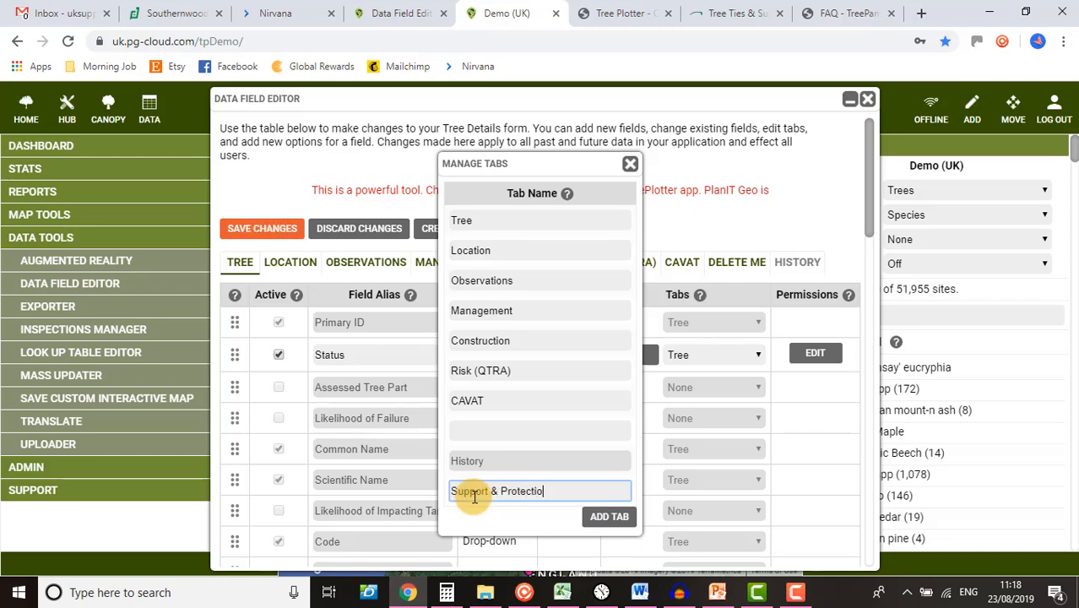
left_click(630, 164)
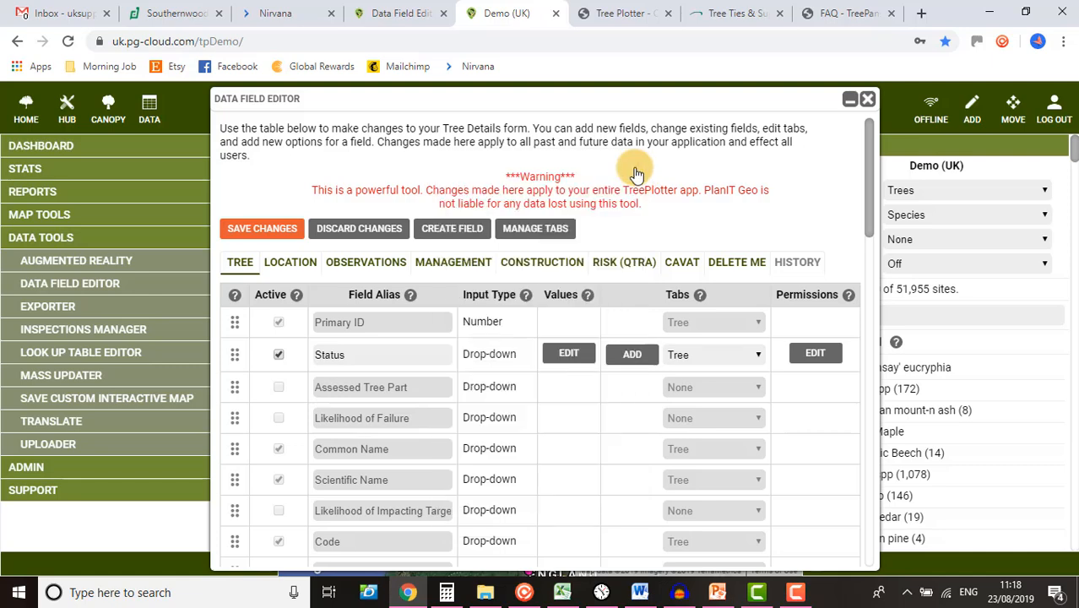
Step: Save the field and tab changes and confirm the save
left_click(258, 229)
left_click(501, 361)
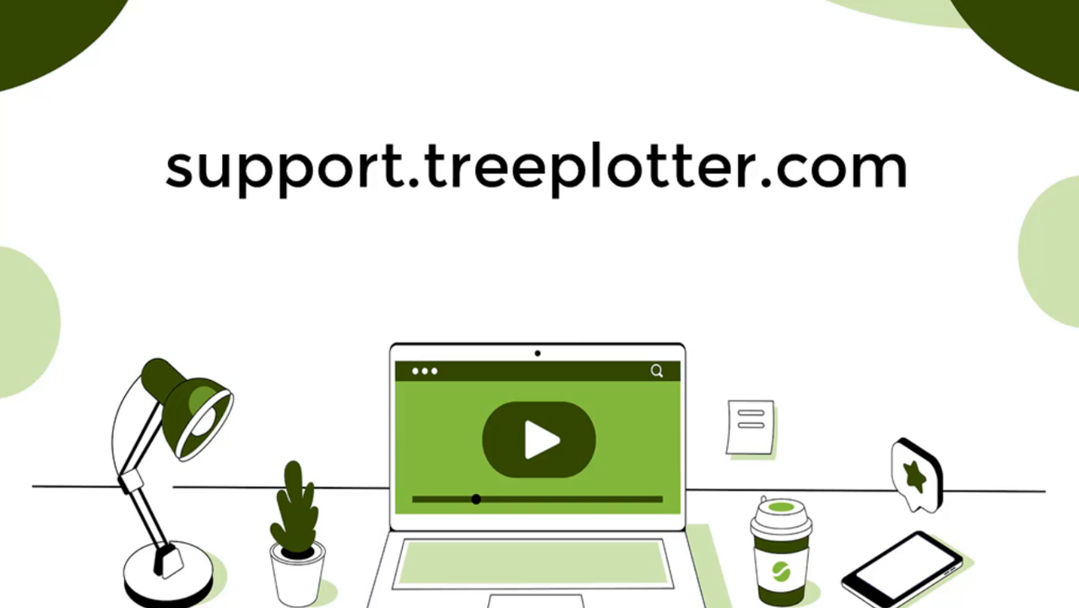